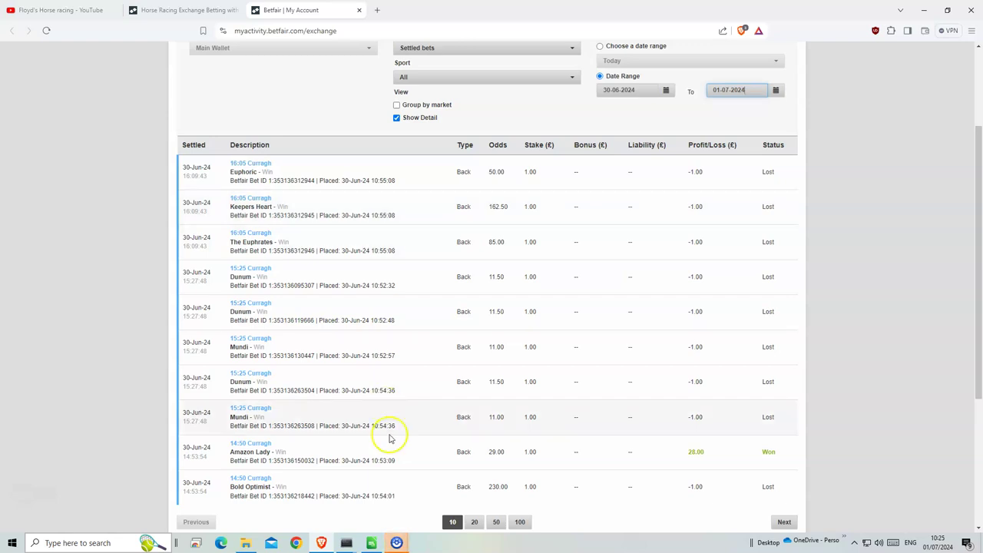
- Review the settled Amazon Lady winning bet at 29.00, then close the My Account tab
{"action": "left_click_drag", "start_coordinate": [229, 450], "coordinate": [310, 458]}
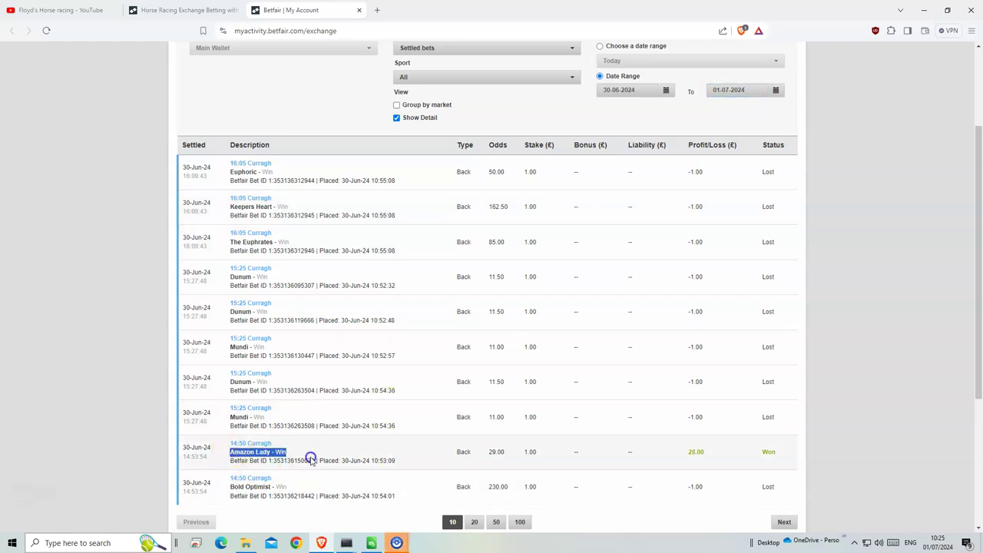
{"action": "left_click", "coordinate": [477, 453]}
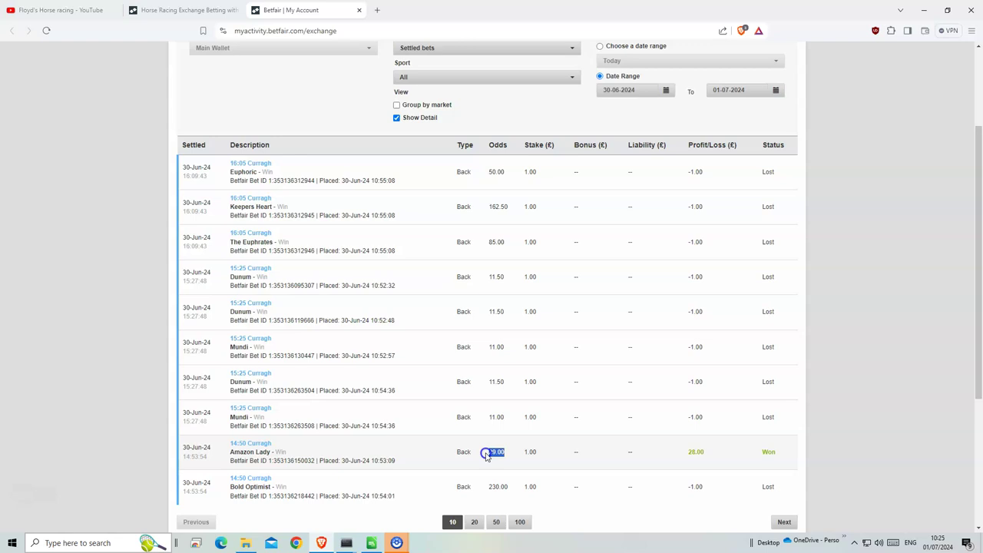
{"action": "left_click", "coordinate": [645, 461]}
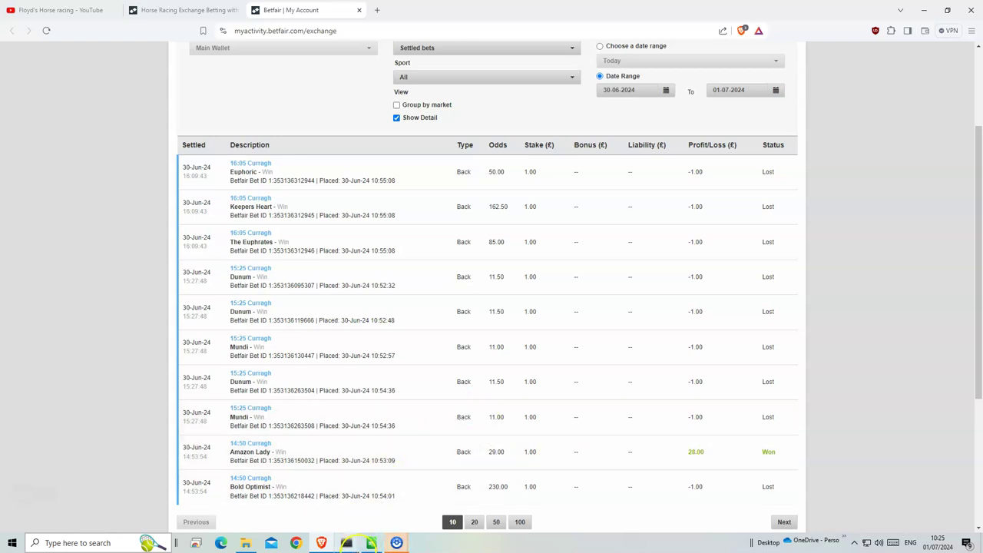
{"action": "left_click", "coordinate": [357, 11]}
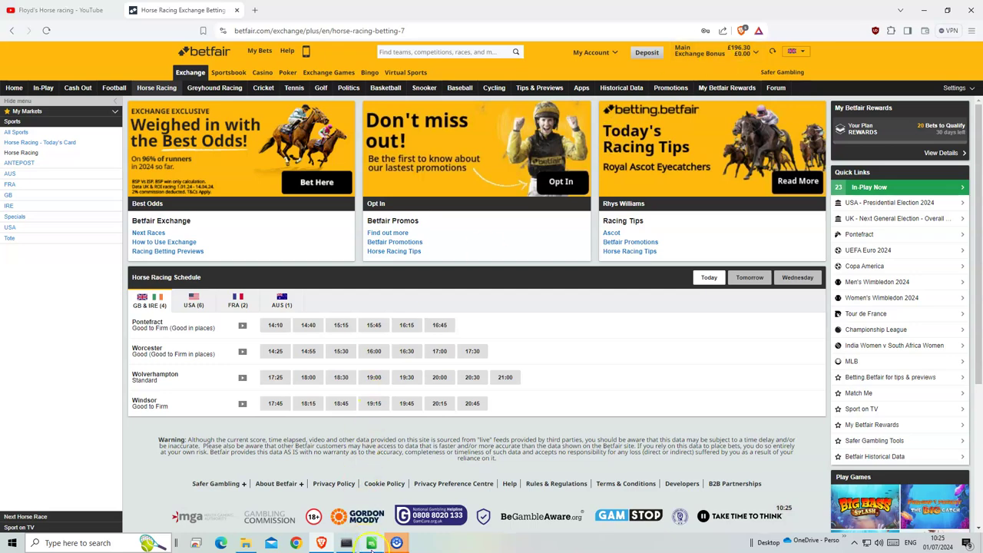
- In Calc, filter column R to 'Bet' only, leaving Rayena's Pontefract 14:10 row
{"action": "left_click", "coordinate": [371, 544]}
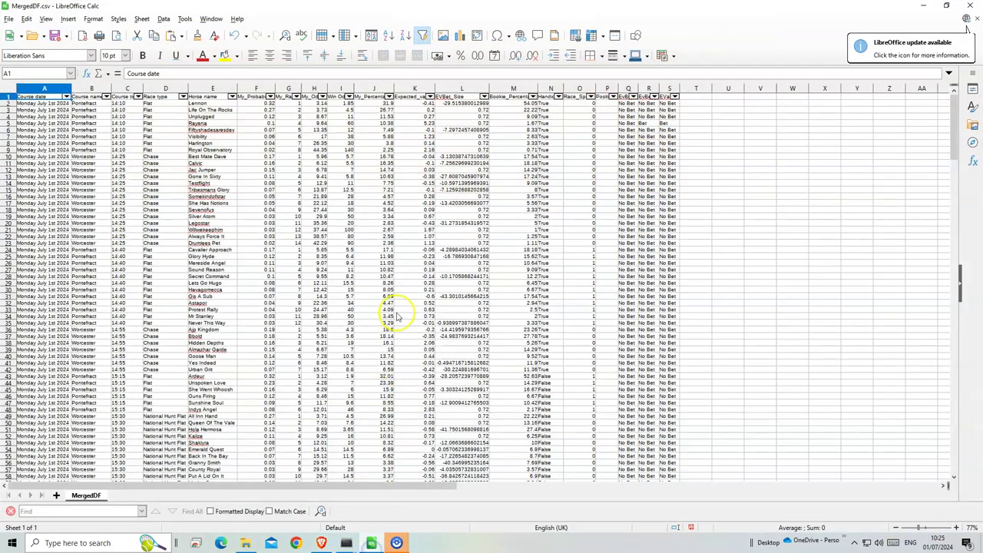
{"action": "left_click", "coordinate": [651, 97]}
{"action": "left_click", "coordinate": [798, 115]}
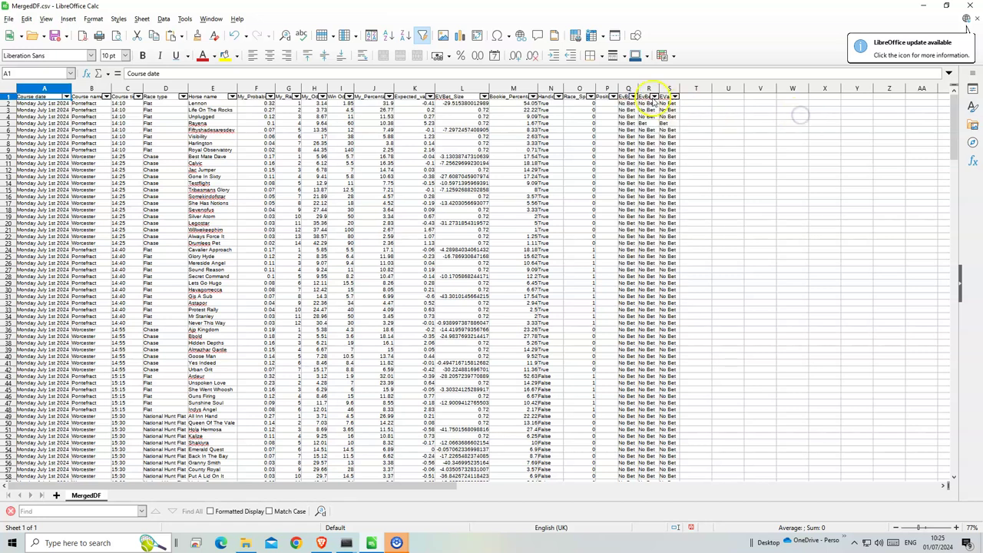
{"action": "left_click", "coordinate": [654, 97]}
{"action": "left_click", "coordinate": [660, 148]}
{"action": "left_click", "coordinate": [668, 208]}
{"action": "left_click", "coordinate": [661, 295]}
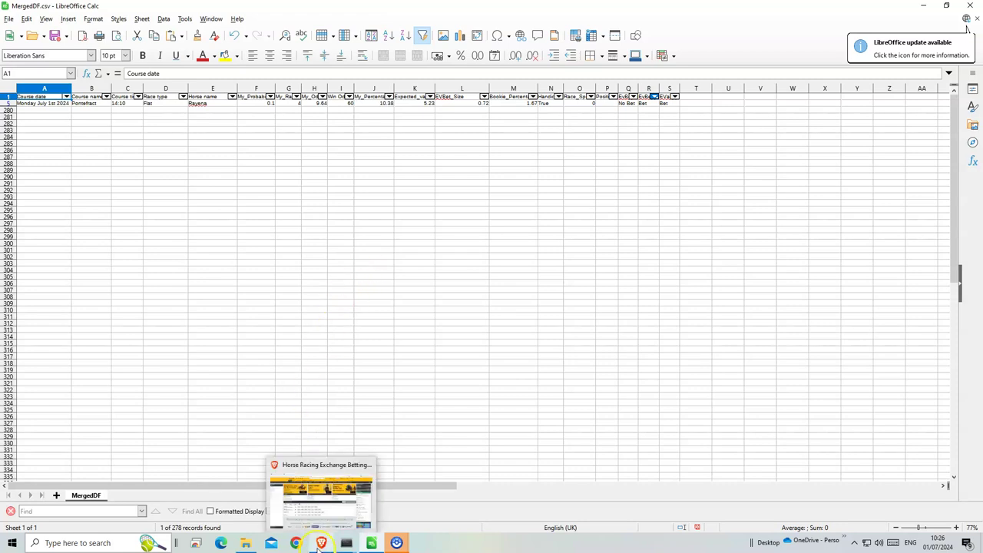
- Open the 14:10 Pontefract market and add Rayena's back odds to the bet slip
{"action": "left_click", "coordinate": [321, 543]}
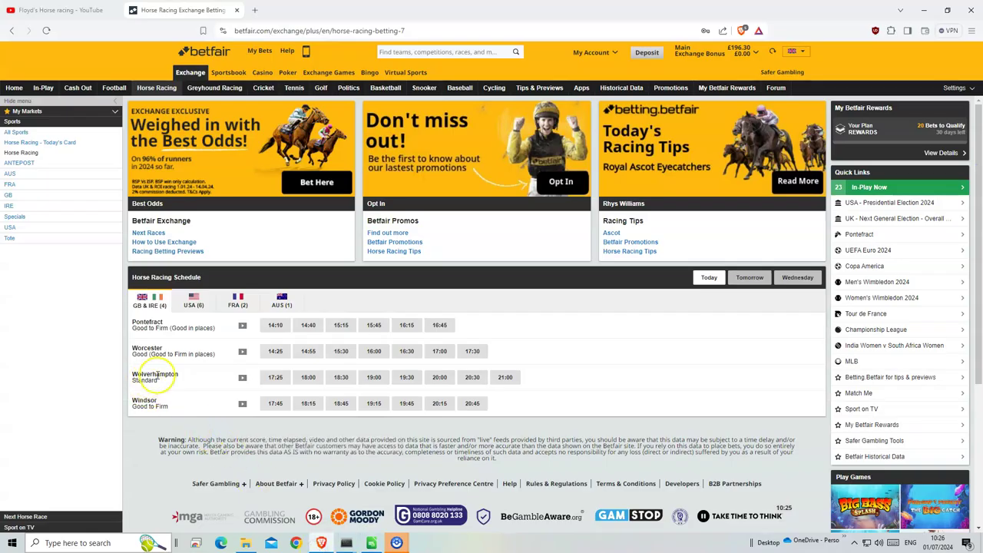
{"action": "left_click", "coordinate": [275, 325]}
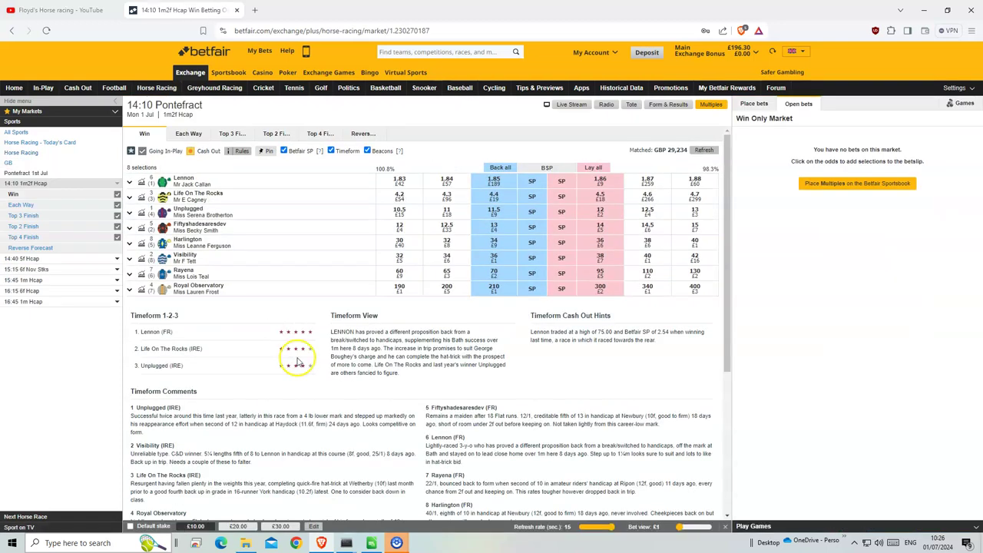
{"action": "left_click", "coordinate": [494, 273]}
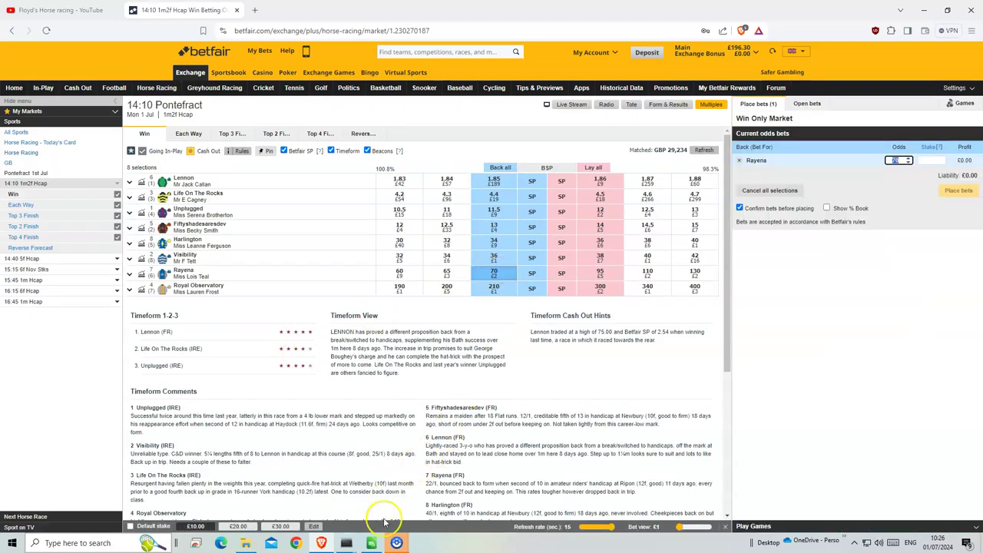
- After rechecking the spreadsheet, place and confirm a £1 back bet on Rayena
{"action": "left_click", "coordinate": [371, 543]}
{"action": "left_click", "coordinate": [373, 544]}
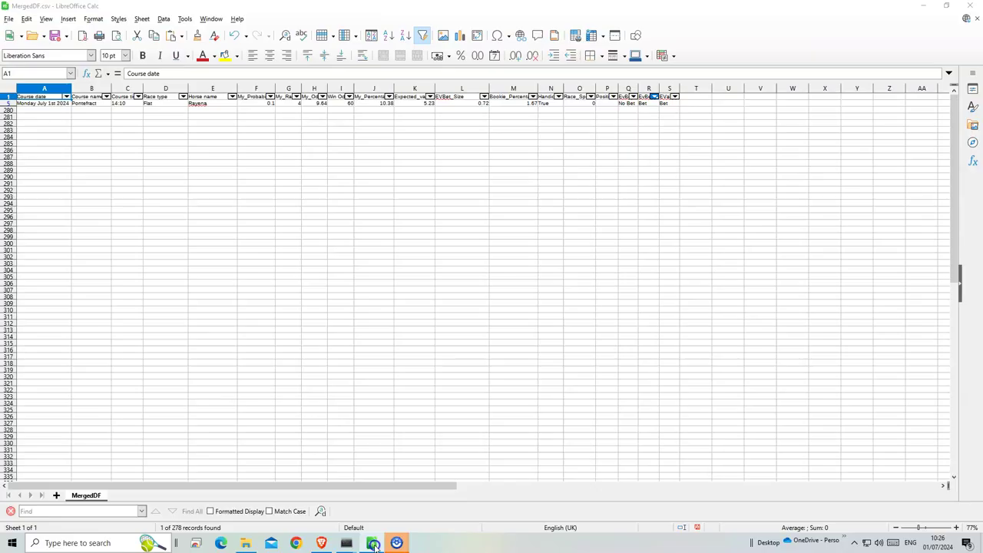
{"action": "left_click", "coordinate": [944, 169]}
{"action": "type", "text": "1"}
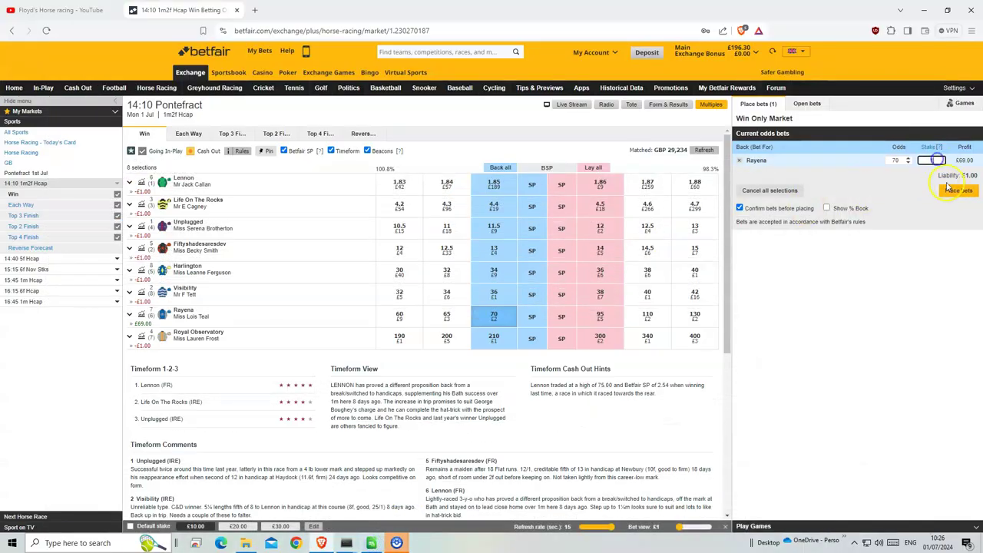
{"action": "left_click", "coordinate": [956, 190]}
{"action": "left_click", "coordinate": [955, 198]}
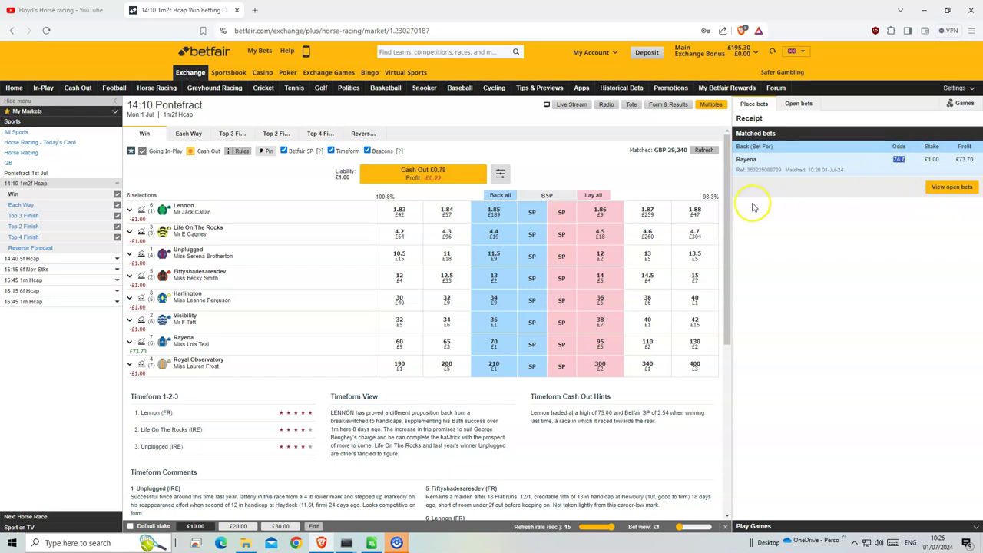
- Clear column R's filter and filter column S to 'Bet', showing Rayena and Amigo Vaquera
{"action": "left_click", "coordinate": [371, 543]}
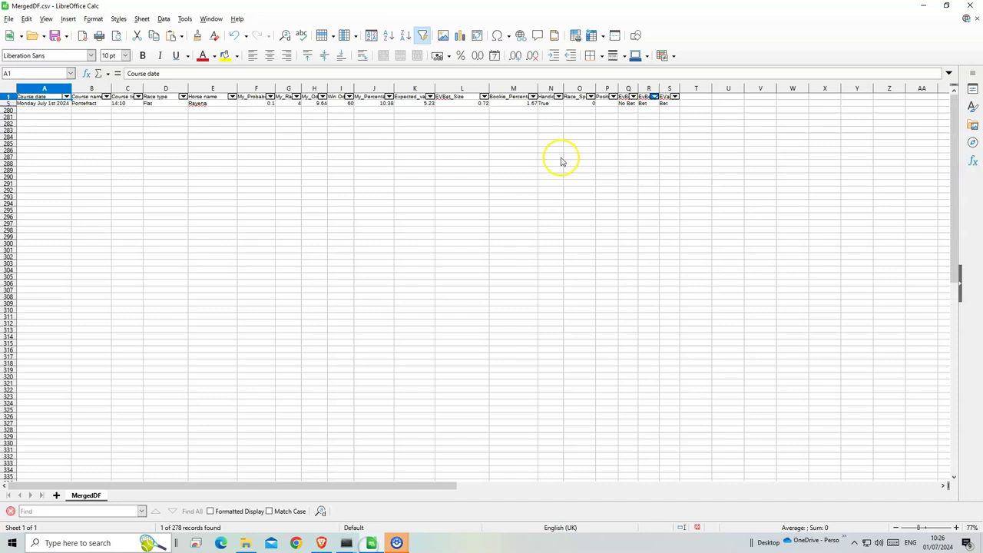
{"action": "left_click", "coordinate": [653, 97]}
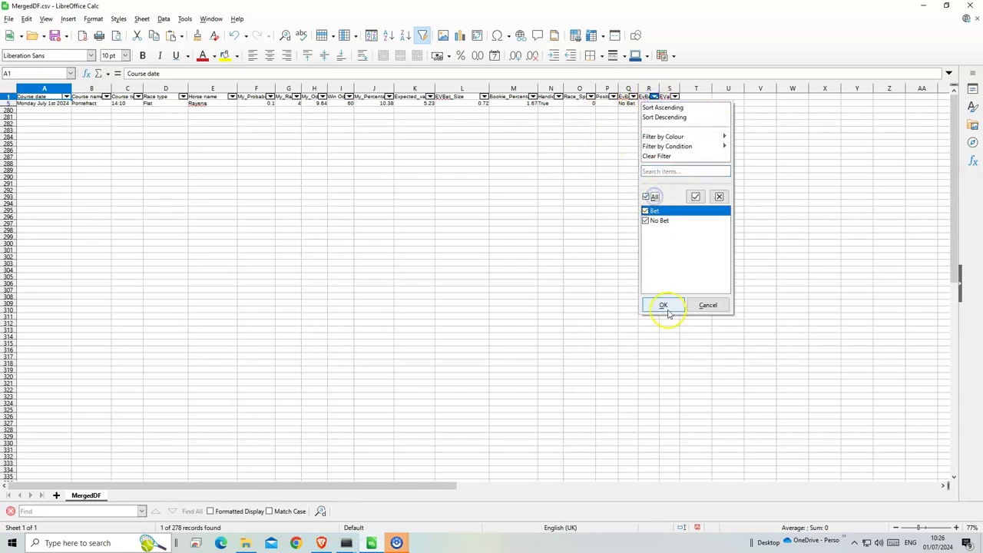
{"action": "left_click", "coordinate": [663, 305]}
{"action": "left_click", "coordinate": [676, 97]}
{"action": "left_click", "coordinate": [668, 211]}
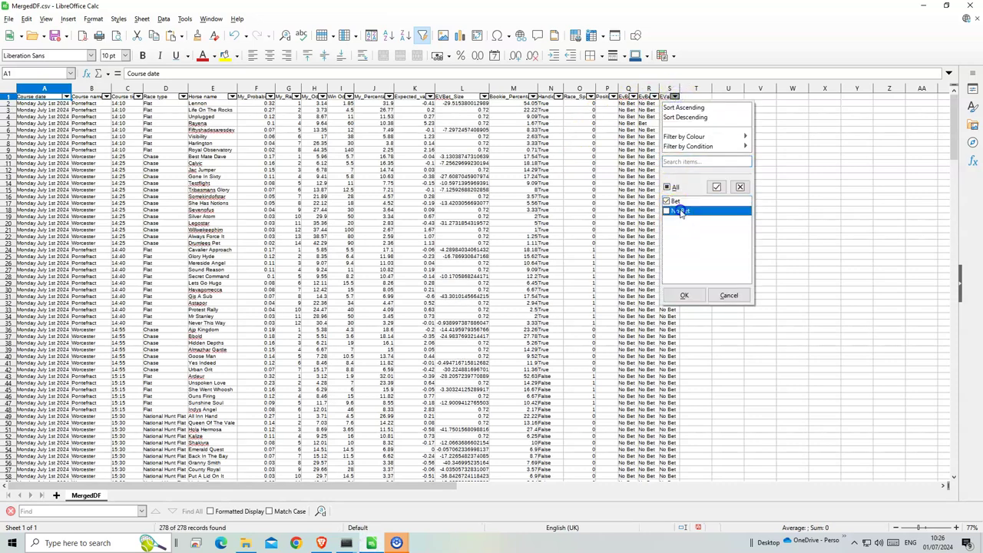
{"action": "left_click", "coordinate": [684, 296]}
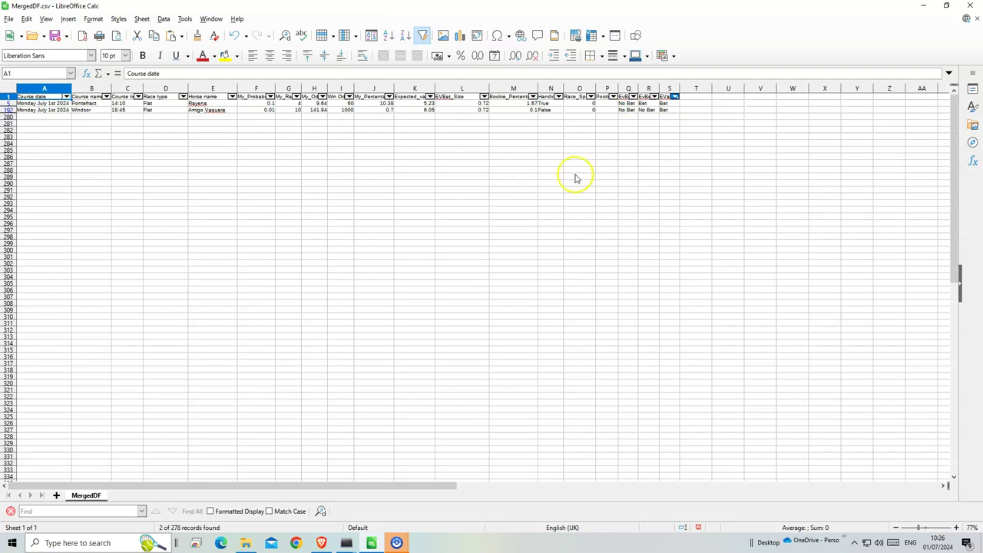
- Place and confirm another £1 back bet on Rayena at odds 70, then return to Calc
{"action": "left_click", "coordinate": [321, 543]}
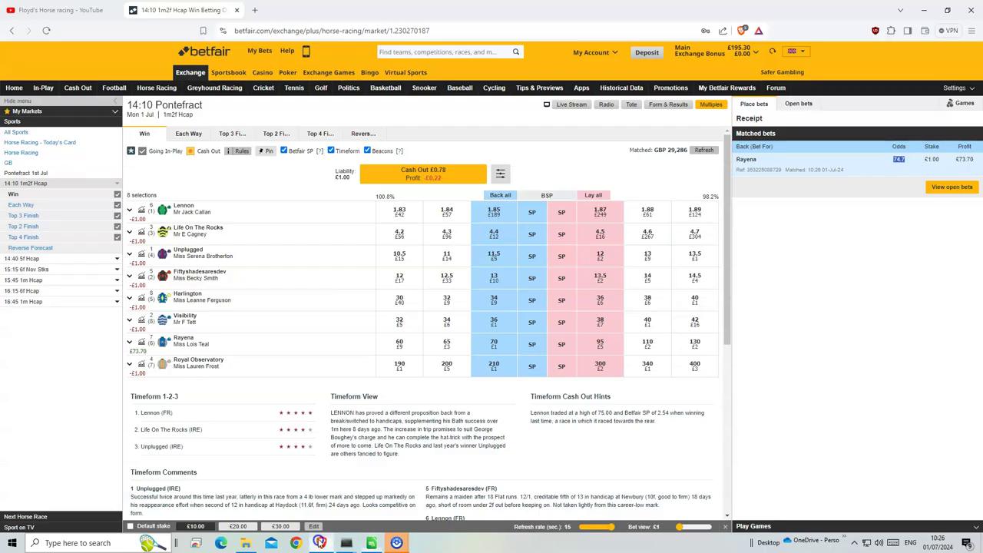
{"action": "left_click", "coordinate": [494, 345]}
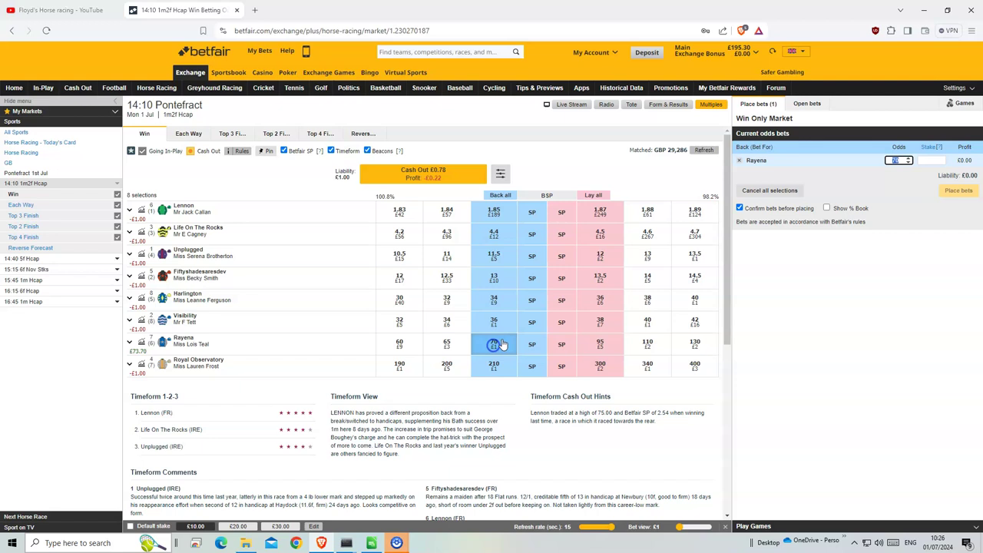
{"action": "left_click", "coordinate": [931, 160]}
{"action": "type", "text": "1"}
{"action": "left_click", "coordinate": [958, 190]}
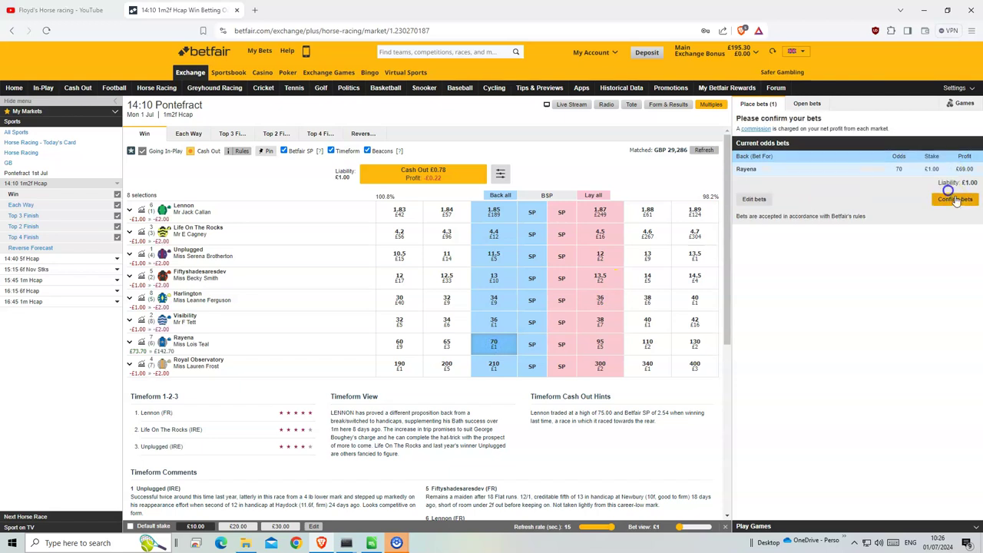
{"action": "left_click", "coordinate": [950, 194]}
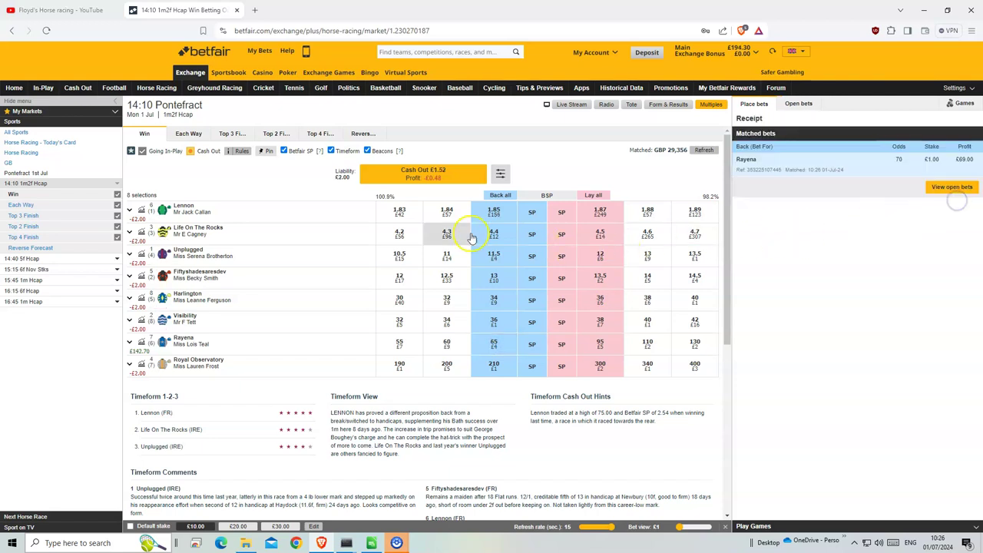
{"action": "left_click", "coordinate": [157, 88]}
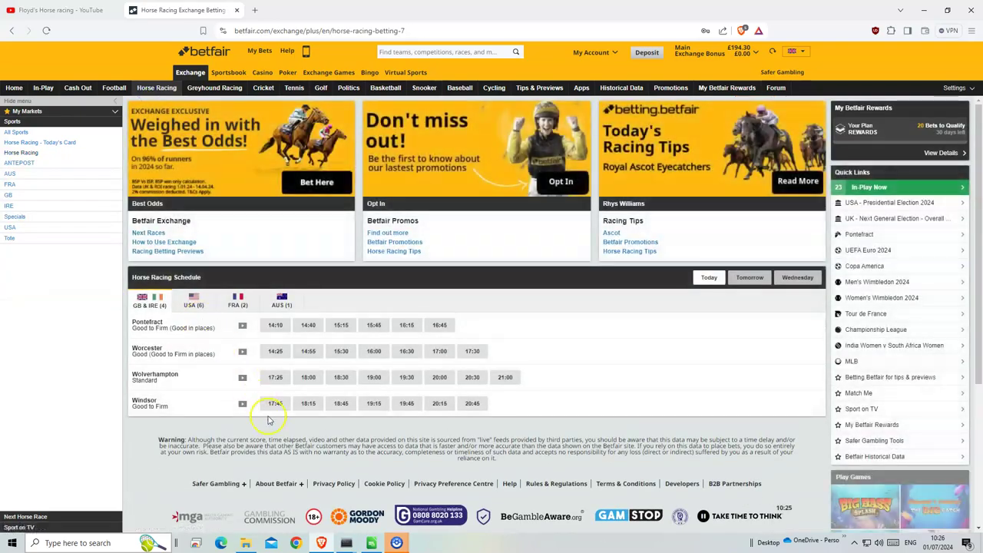
{"action": "left_click", "coordinate": [371, 543]}
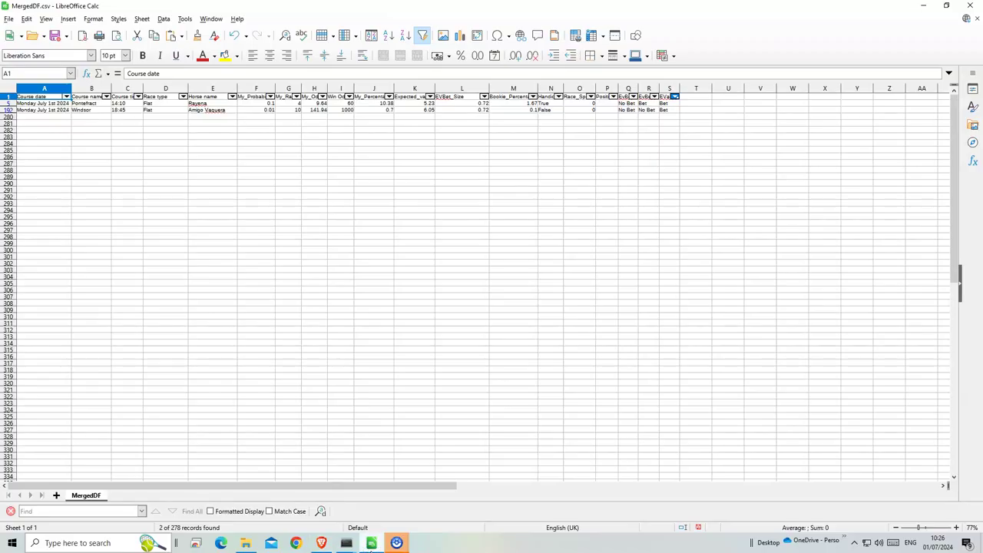
- Place a £1 back bet on Amigo Vaquera in Windsor's 18:45 at odds 1,000
{"action": "left_click", "coordinate": [372, 543]}
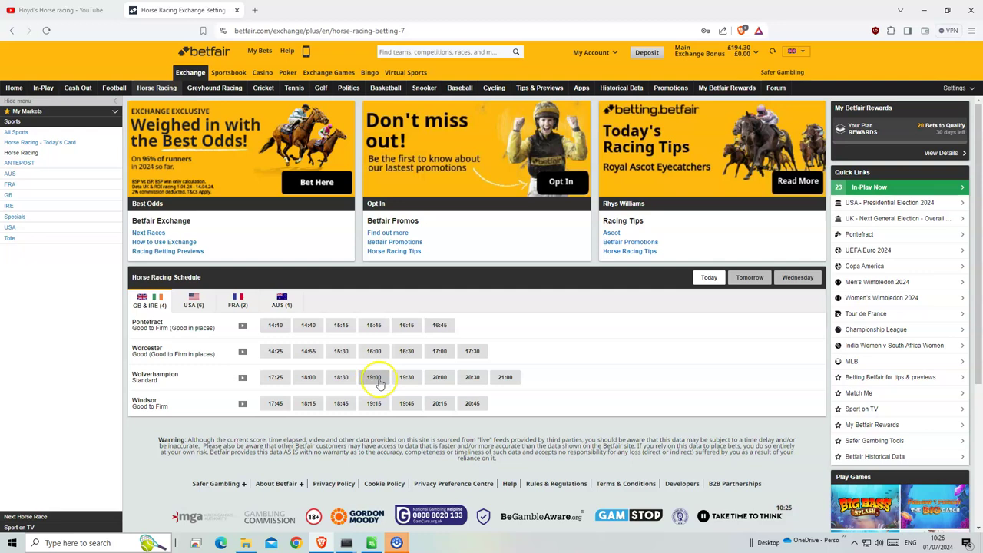
{"action": "left_click", "coordinate": [341, 403]}
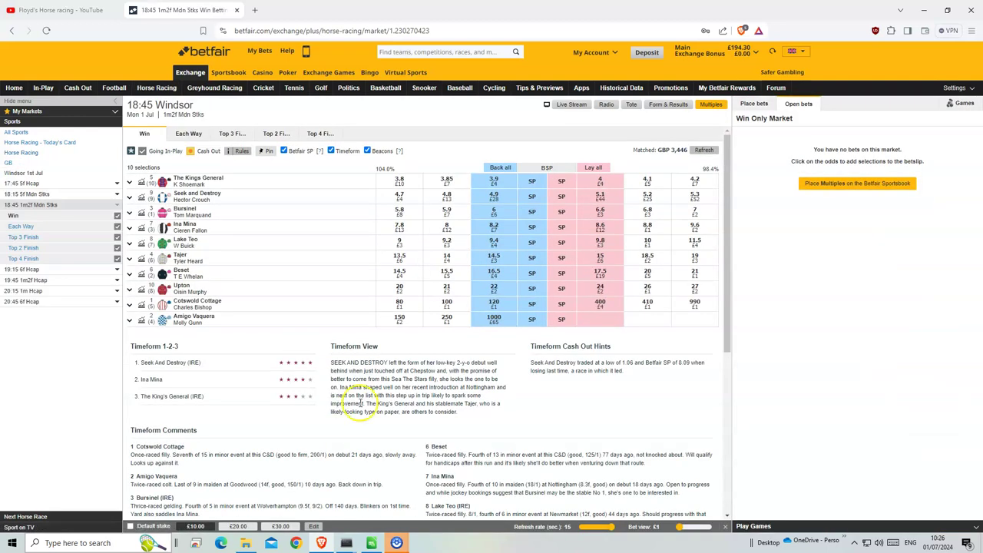
{"action": "left_click", "coordinate": [494, 318]}
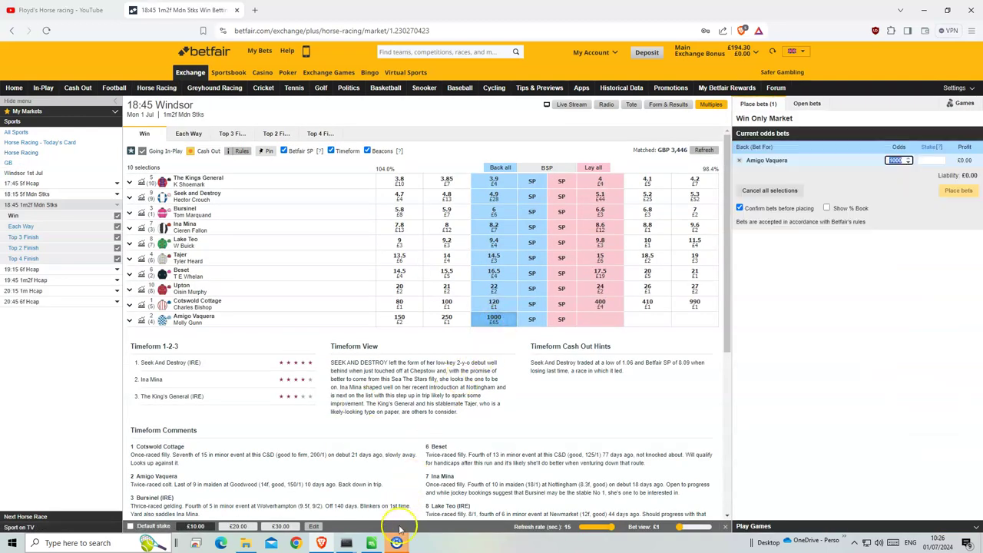
{"action": "left_click", "coordinate": [371, 543]}
{"action": "left_click", "coordinate": [372, 543]}
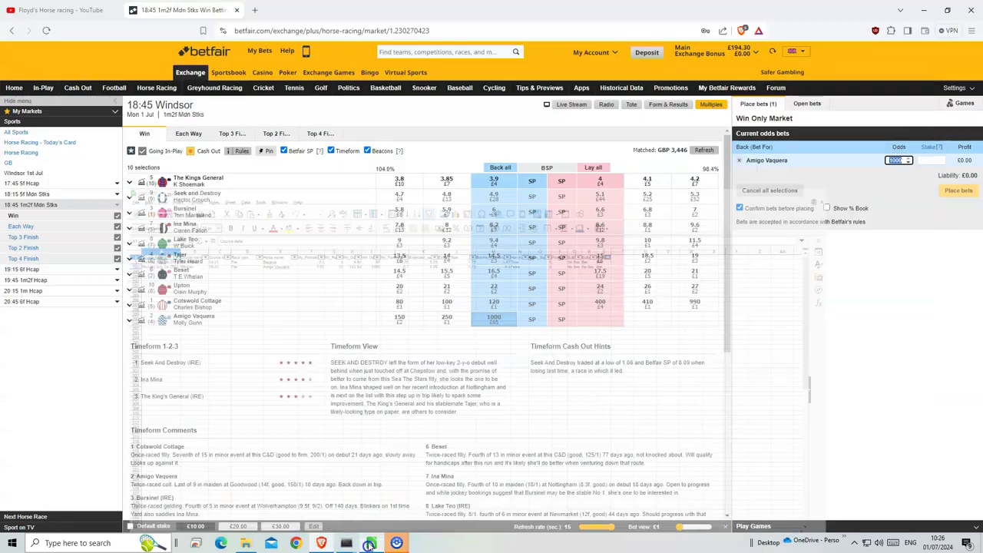
{"action": "type", "text": "1"}
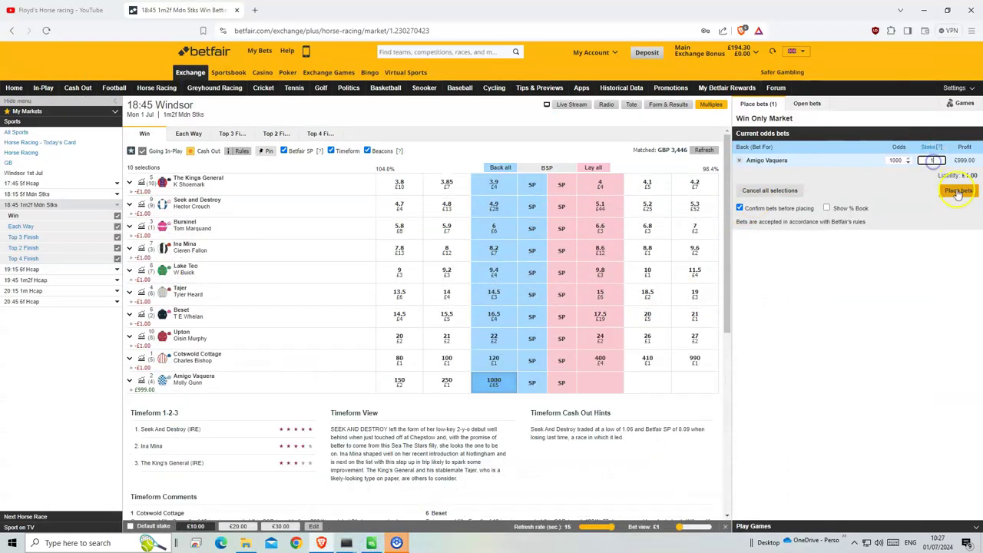
{"action": "left_click", "coordinate": [957, 191]}
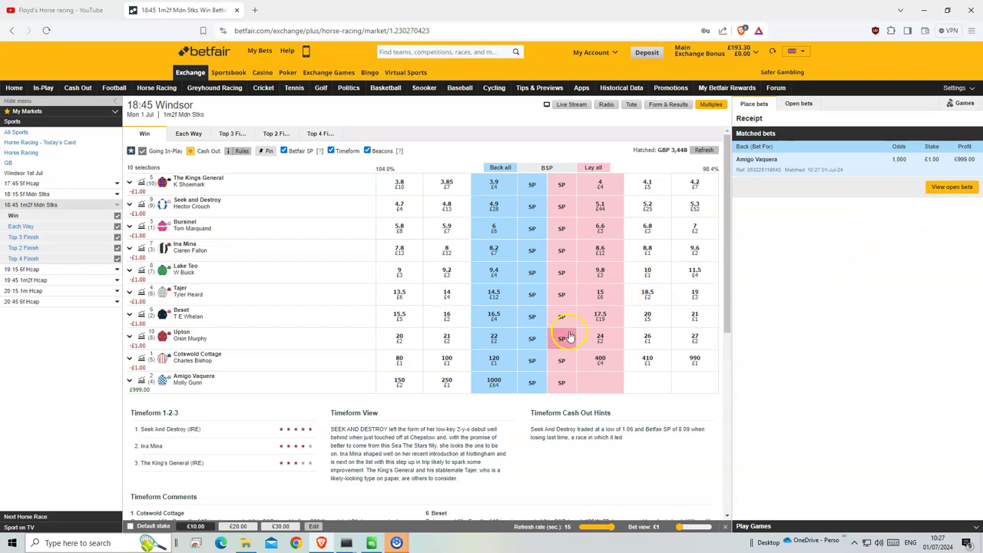
- In Calc, reset column S's AutoFilter to include all values
{"action": "left_click", "coordinate": [372, 543]}
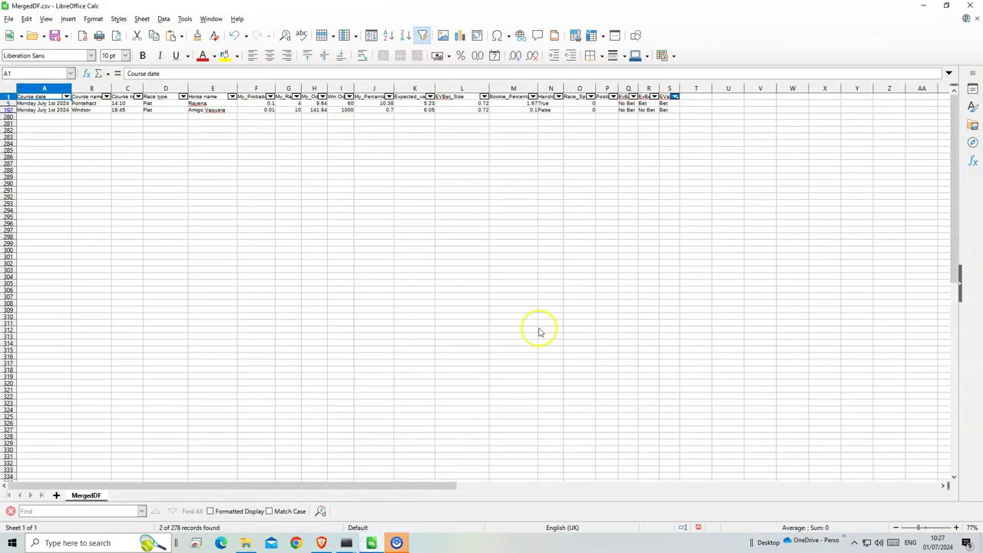
{"action": "left_click", "coordinate": [647, 142]}
{"action": "left_click", "coordinate": [679, 98]}
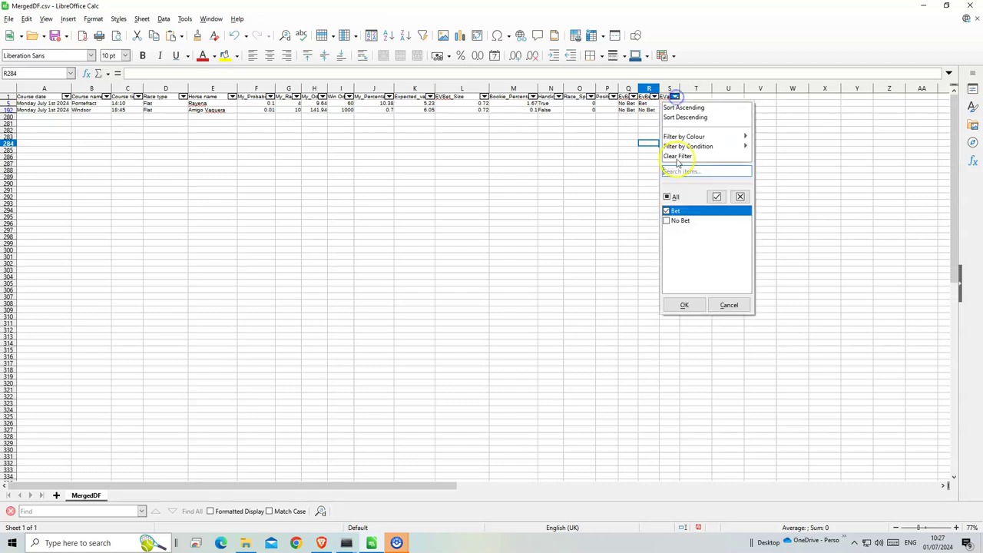
{"action": "left_click", "coordinate": [669, 198]}
{"action": "left_click", "coordinate": [681, 304]}
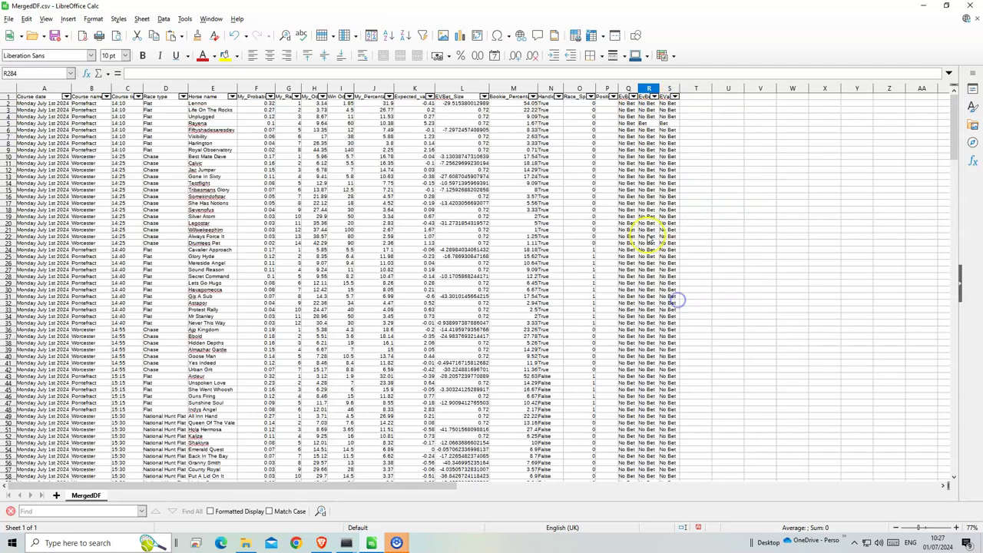
- Reset column R's AutoFilter to All so every prediction row is visible
{"action": "left_click", "coordinate": [656, 98]}
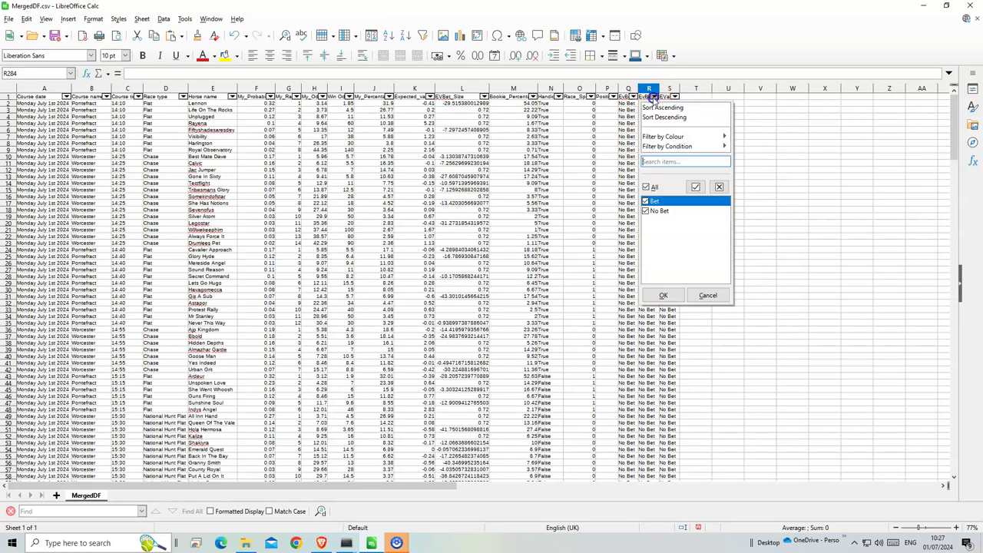
{"action": "left_click", "coordinate": [647, 211]}
{"action": "left_click", "coordinate": [664, 296]}
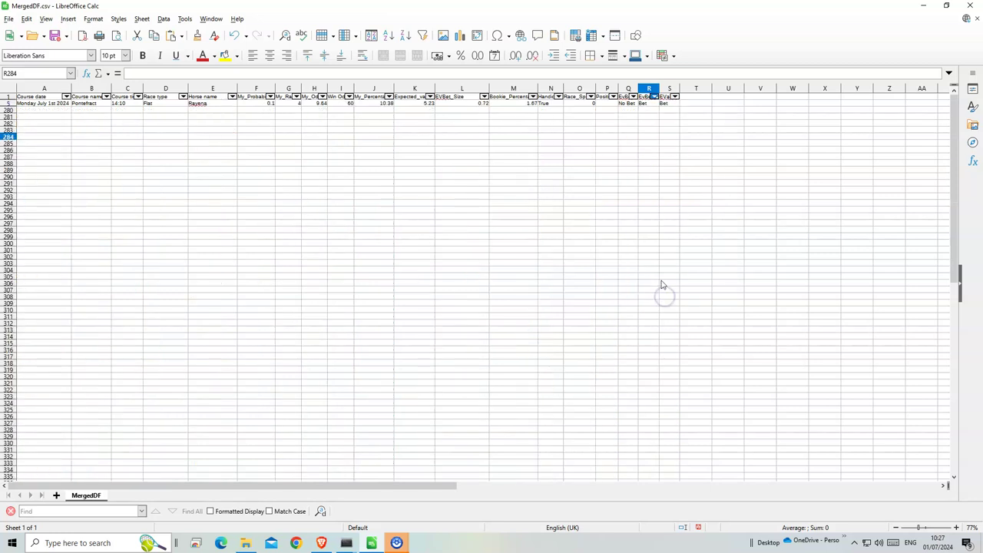
{"action": "left_click", "coordinate": [659, 98]}
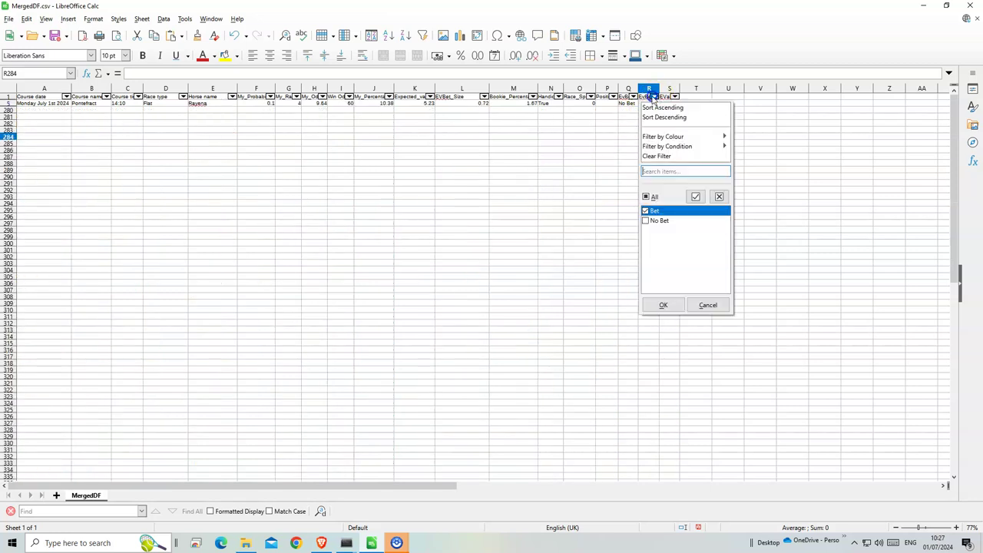
{"action": "left_click", "coordinate": [648, 198]}
{"action": "left_click", "coordinate": [664, 307]}
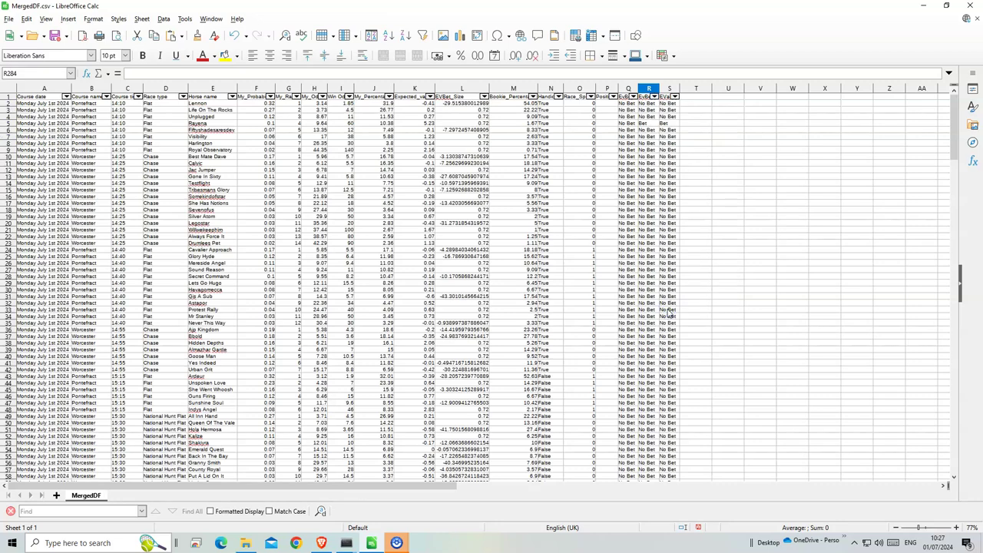